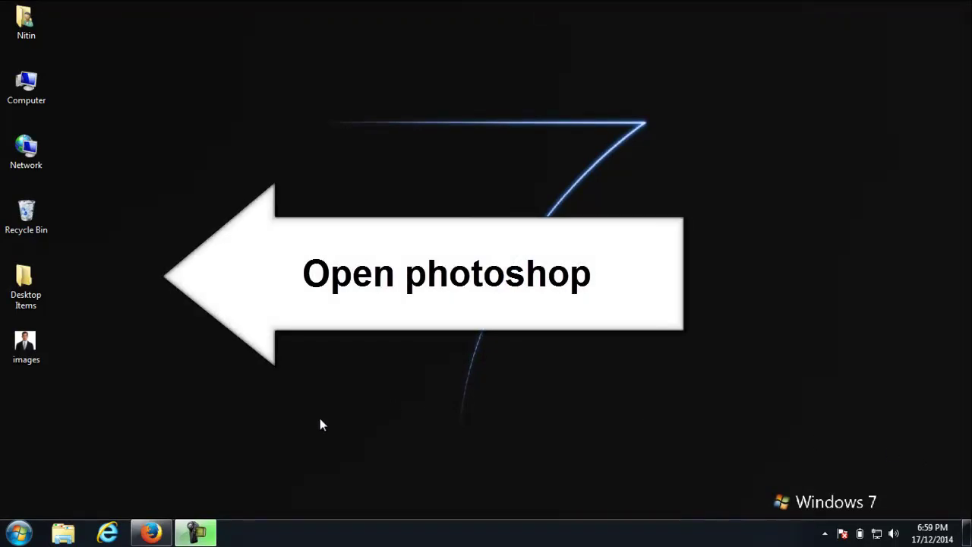
Launch Photoshop 7.0 by searching 'photoshop' in the Start menu
{"action": "left_click", "coordinate": [19, 533]}
{"action": "type", "text": "photoshop"}
{"action": "key", "text": "Down"}
{"action": "key", "text": "Return"}
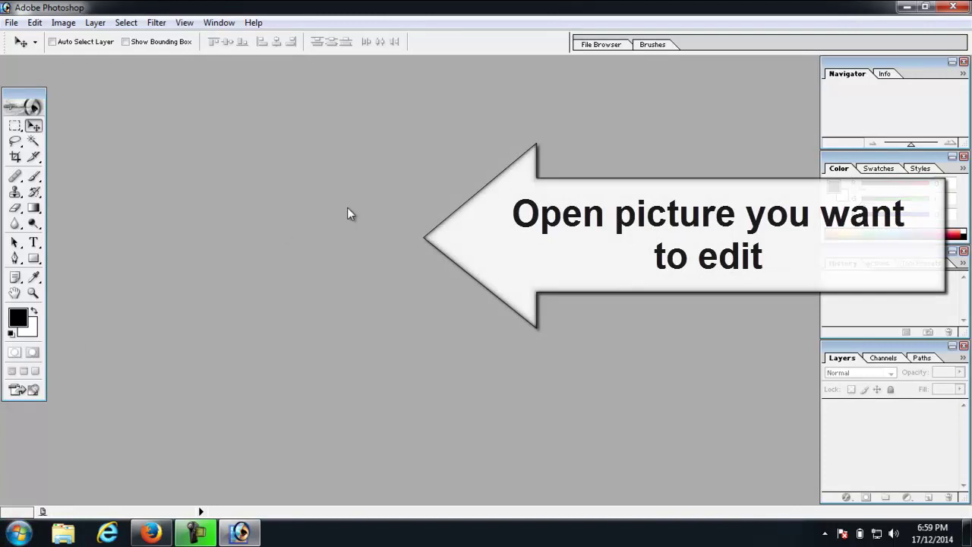
Open images.jpg from the desktop, then centre and enlarge its document window
{"action": "double_click", "coordinate": [324, 182]}
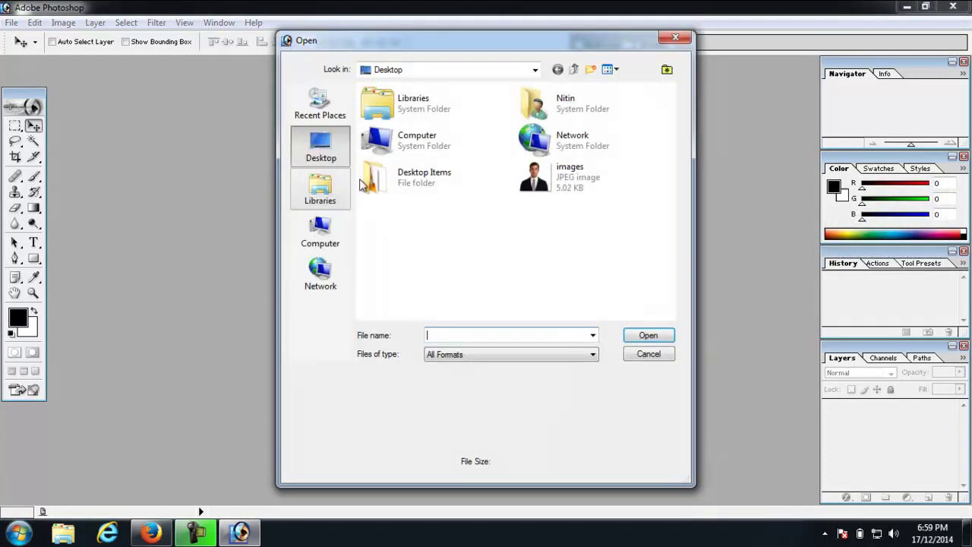
{"action": "double_click", "coordinate": [533, 176]}
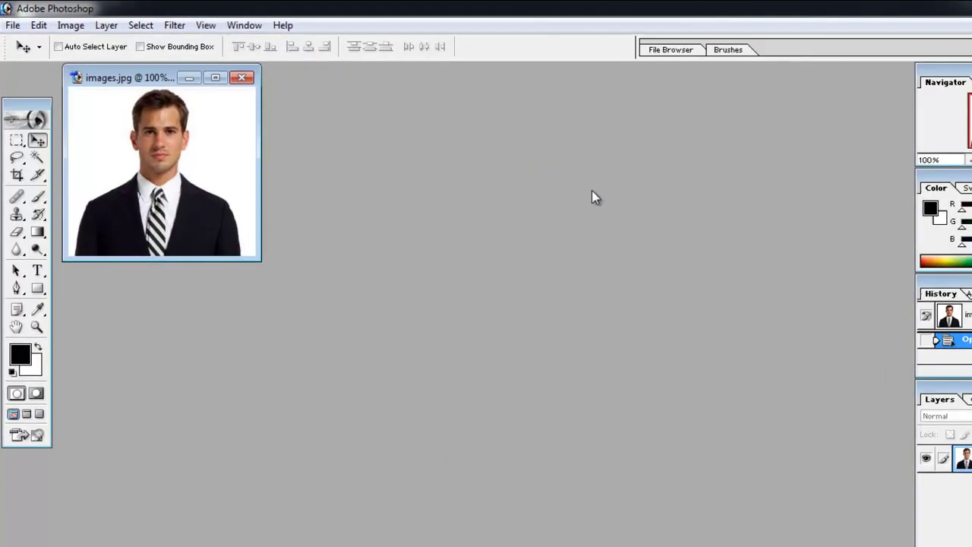
{"action": "left_click_drag", "start_coordinate": [234, 116], "coordinate": [538, 181]}
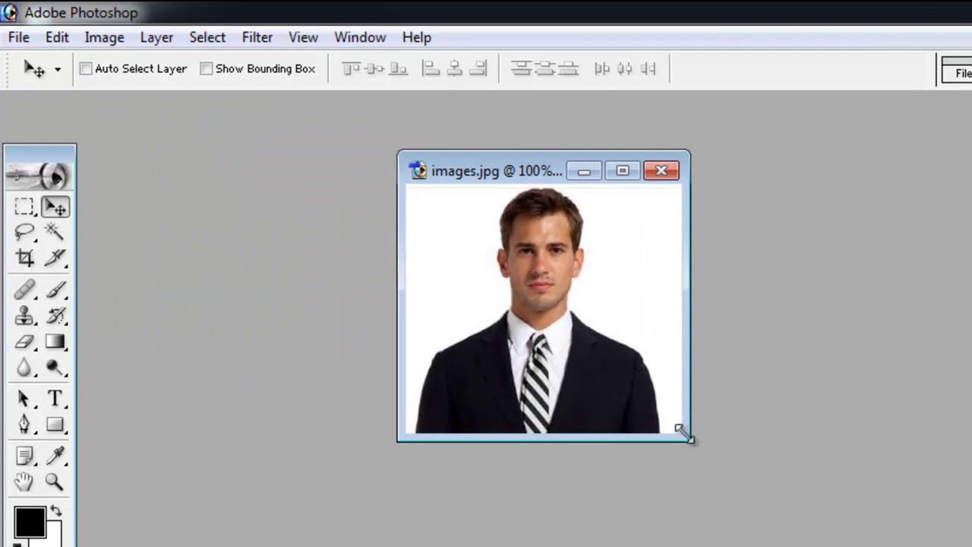
{"action": "left_click_drag", "start_coordinate": [688, 443], "coordinate": [890, 546]}
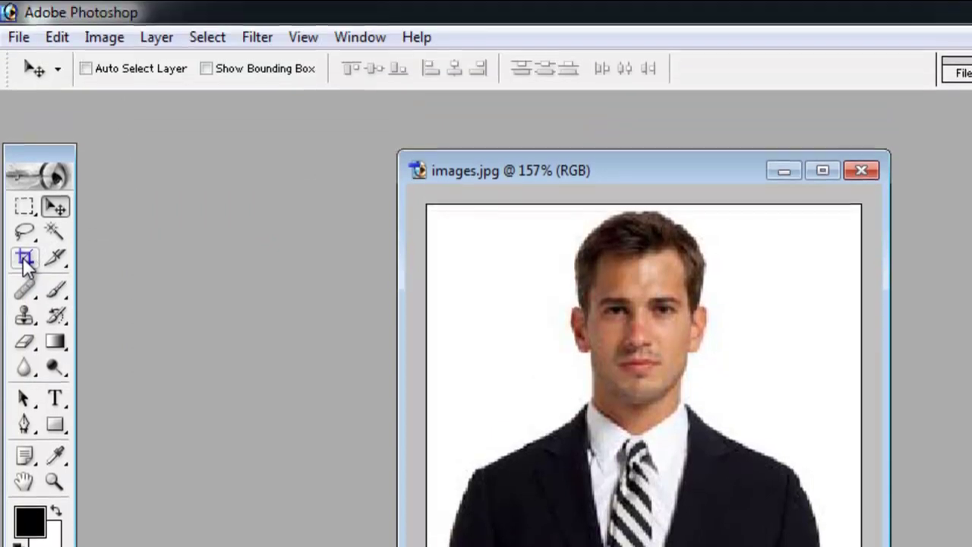
Crop around the face at 35 × 45 mm, 300 pixels/inch, then select the whole image
{"action": "left_click", "coordinate": [25, 260]}
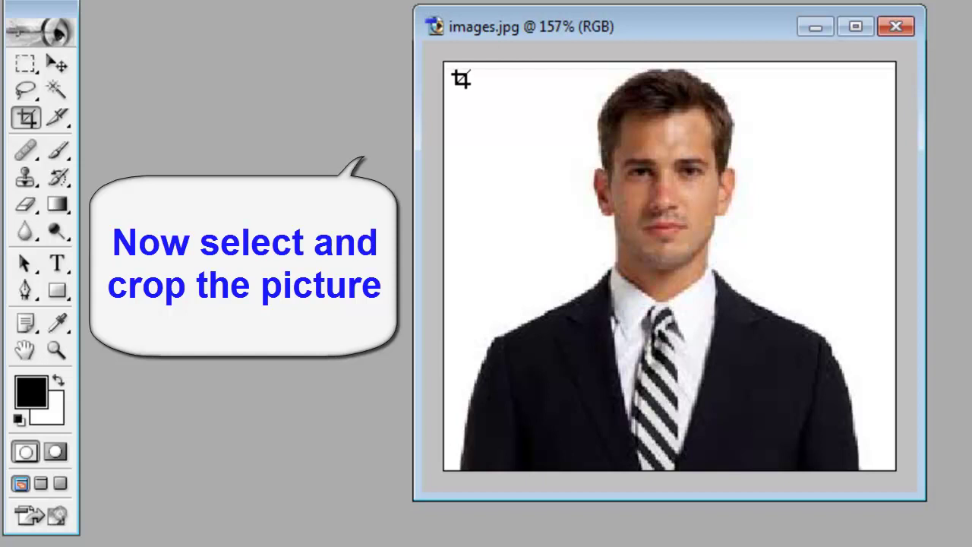
{"action": "mouse_move", "coordinate": [473, 77]}
{"action": "left_mouse_down"}
{"action": "mouse_move", "coordinate": [773, 293]}
{"action": "mouse_move", "coordinate": [764, 450]}
{"action": "mouse_move", "coordinate": [776, 469]}
{"action": "left_mouse_up"}
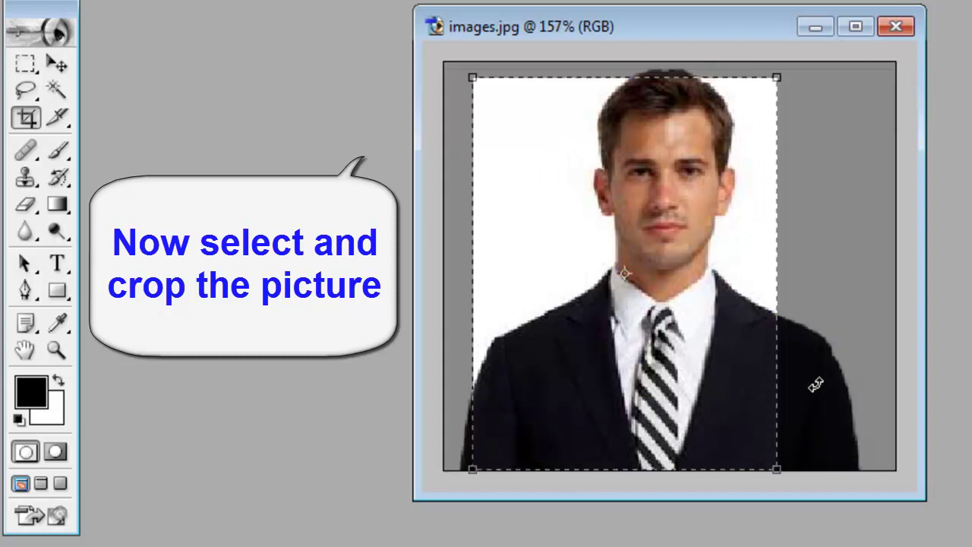
{"action": "left_click_drag", "start_coordinate": [727, 368], "coordinate": [765, 348]}
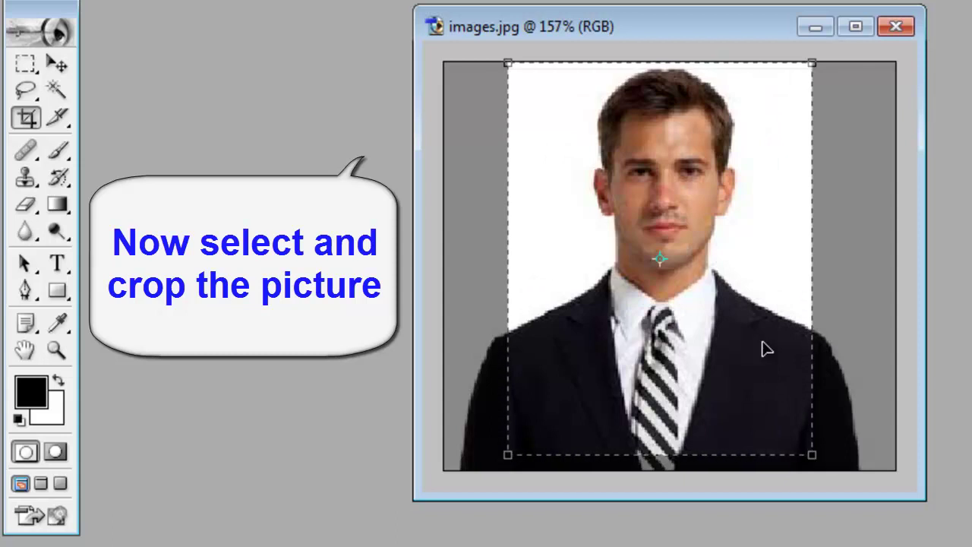
{"action": "key", "text": "Return"}
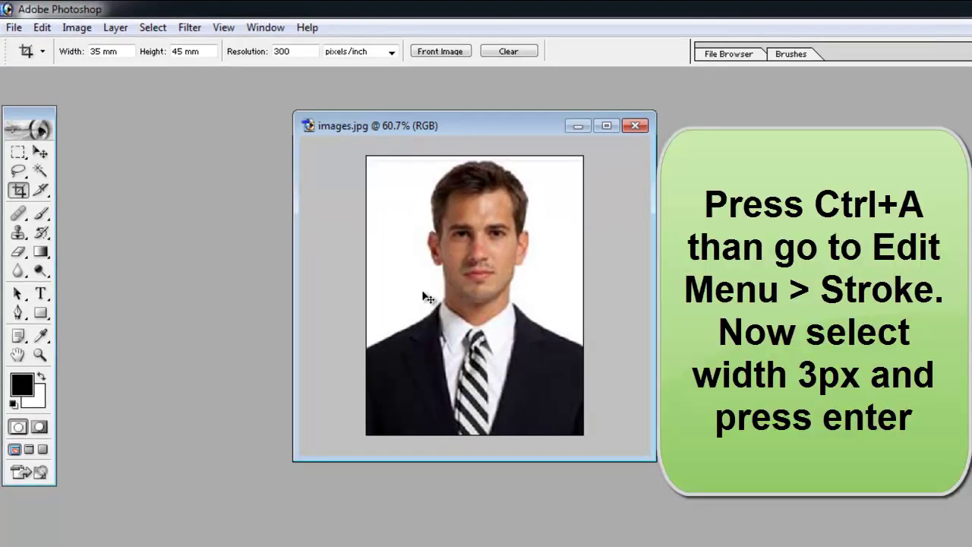
{"action": "key", "text": "ctrl+a"}
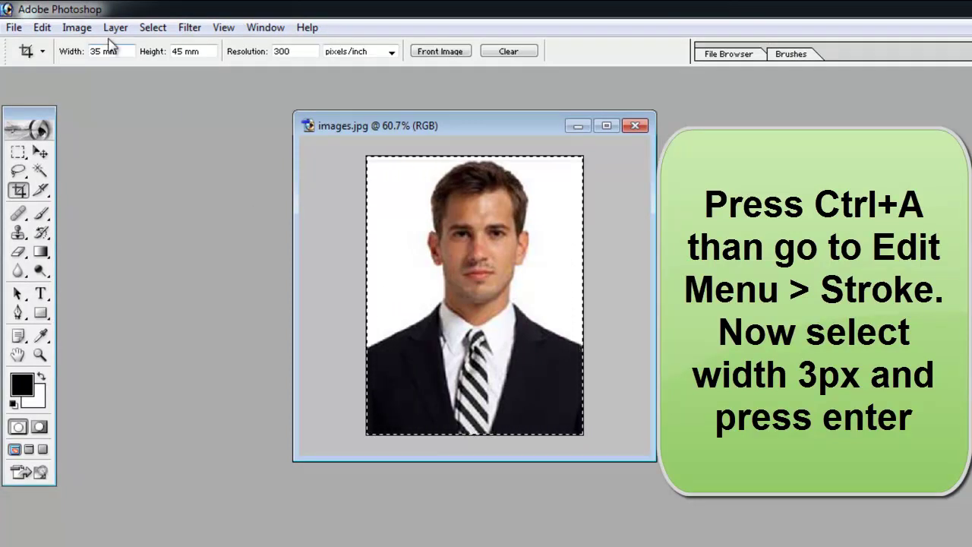
Apply a 3 px black, centre-located stroke to the selected portrait via Edit > Stroke
{"action": "left_click", "coordinate": [50, 31]}
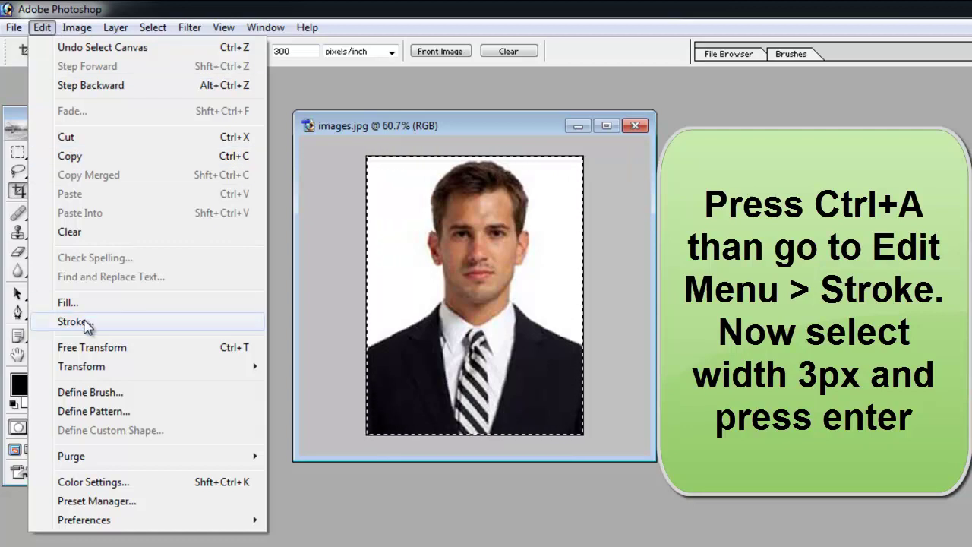
{"action": "left_click", "coordinate": [72, 321]}
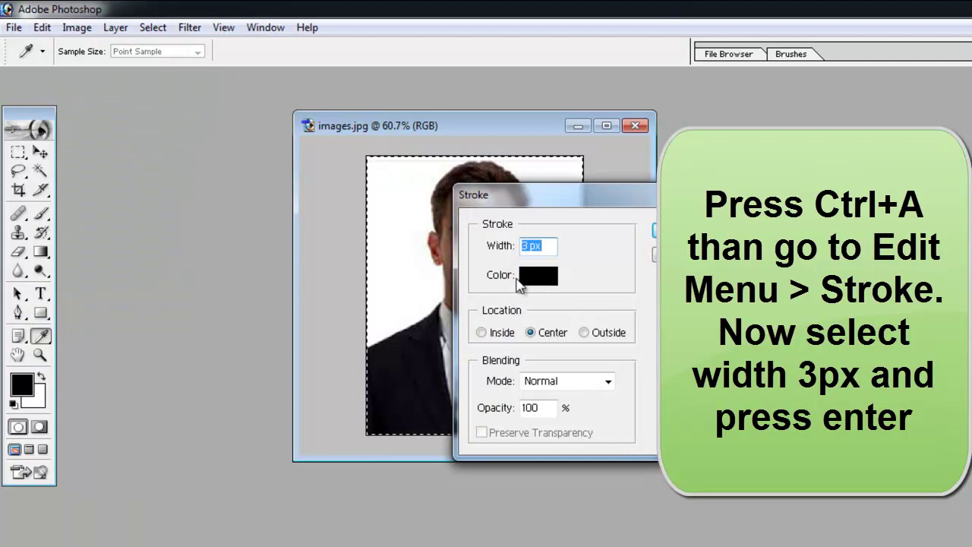
{"action": "left_click", "coordinate": [530, 249]}
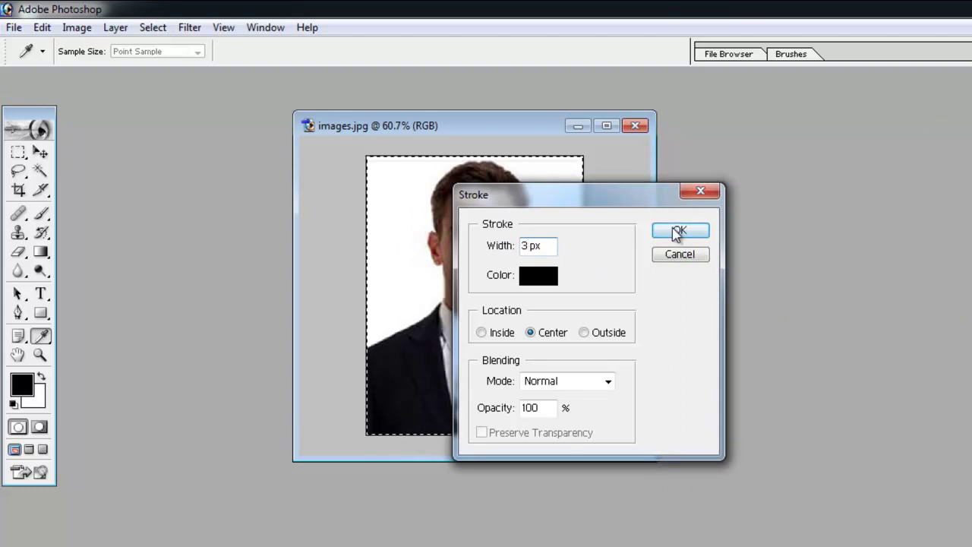
{"action": "left_click", "coordinate": [678, 232]}
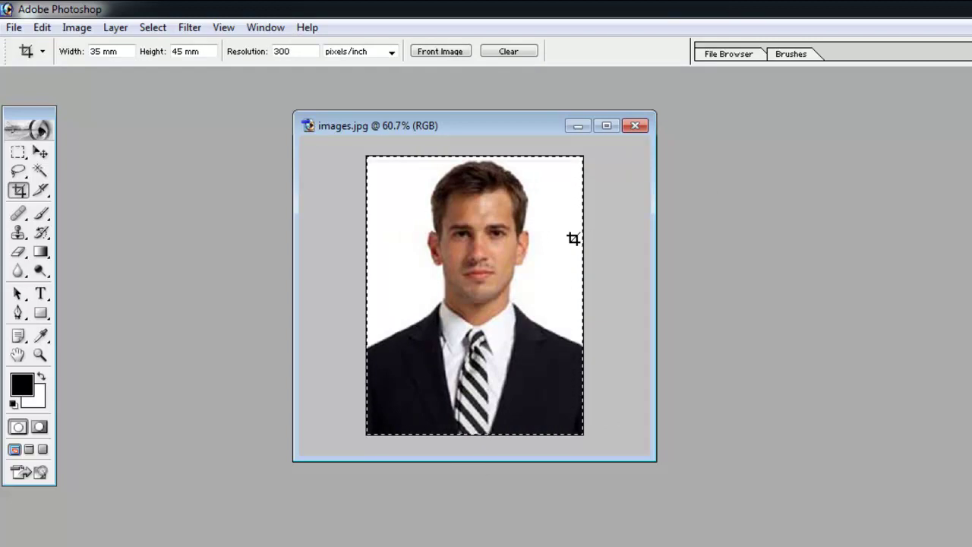
Create a new white 8 × 10 inch document at 300 pixels/inch
{"action": "left_click", "coordinate": [9, 29]}
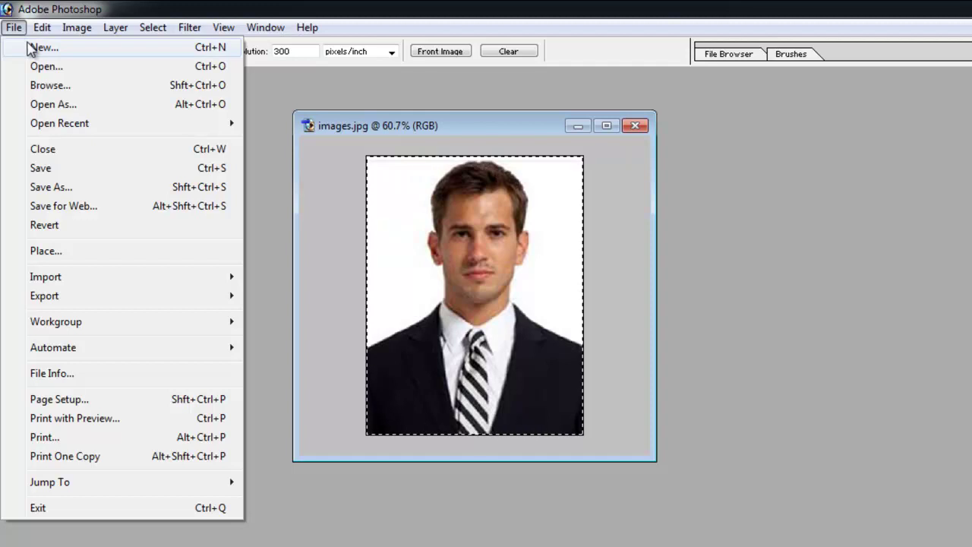
{"action": "left_click", "coordinate": [31, 48]}
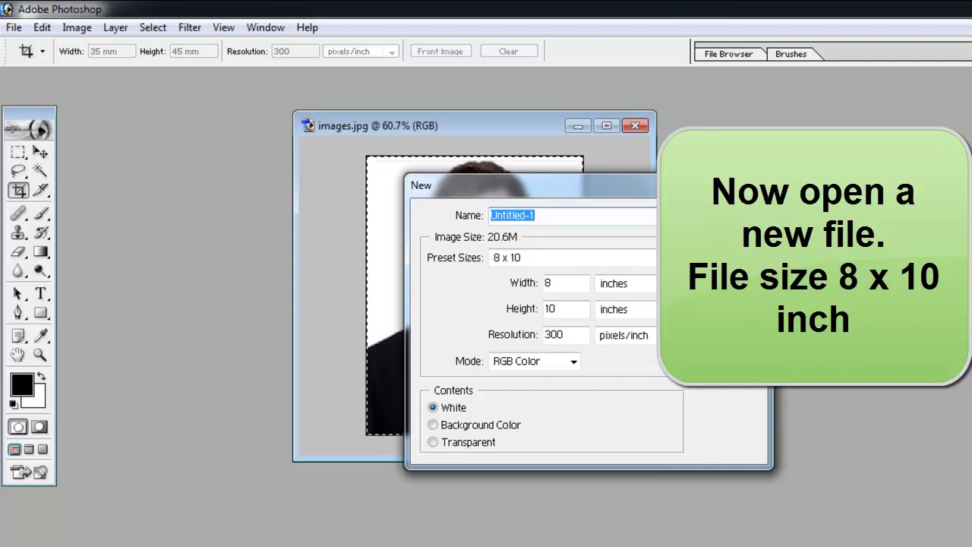
{"action": "key", "text": "Return"}
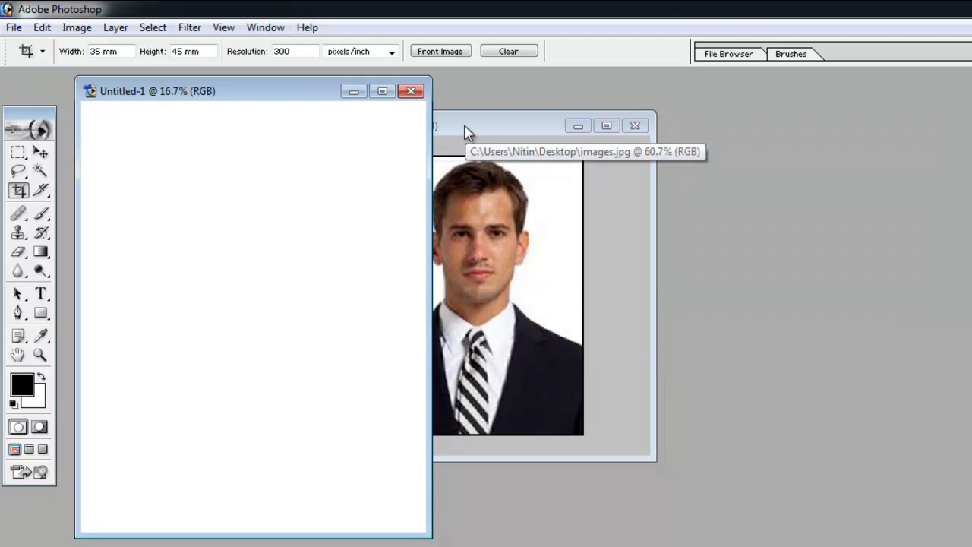
Select all of the images.jpg portrait and move its window to the right
{"action": "left_click", "coordinate": [467, 133]}
{"action": "key", "text": "ctrl+a"}
{"action": "left_click_drag", "start_coordinate": [486, 135], "coordinate": [651, 129]}
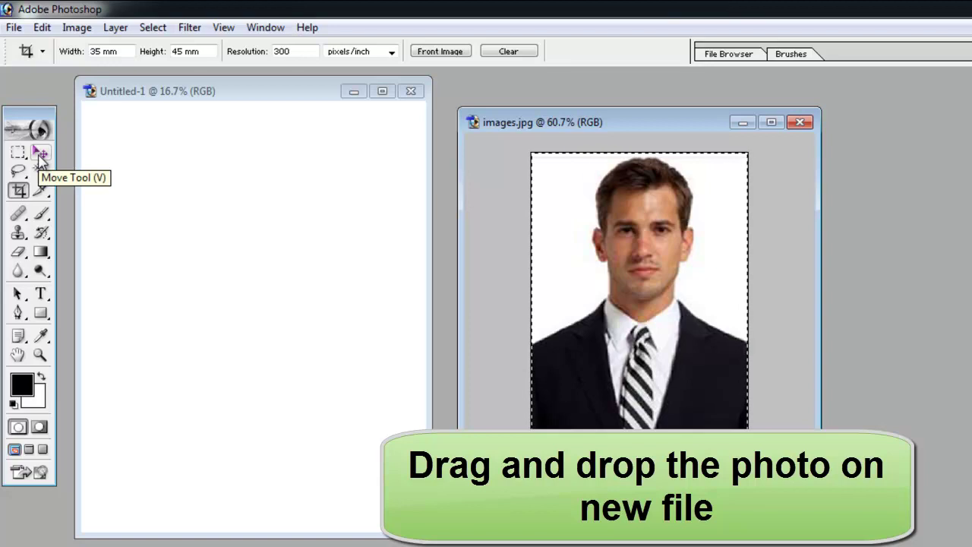
Move the portrait into Untitled-1 and place it at the page's top-left corner
{"action": "left_click", "coordinate": [41, 155]}
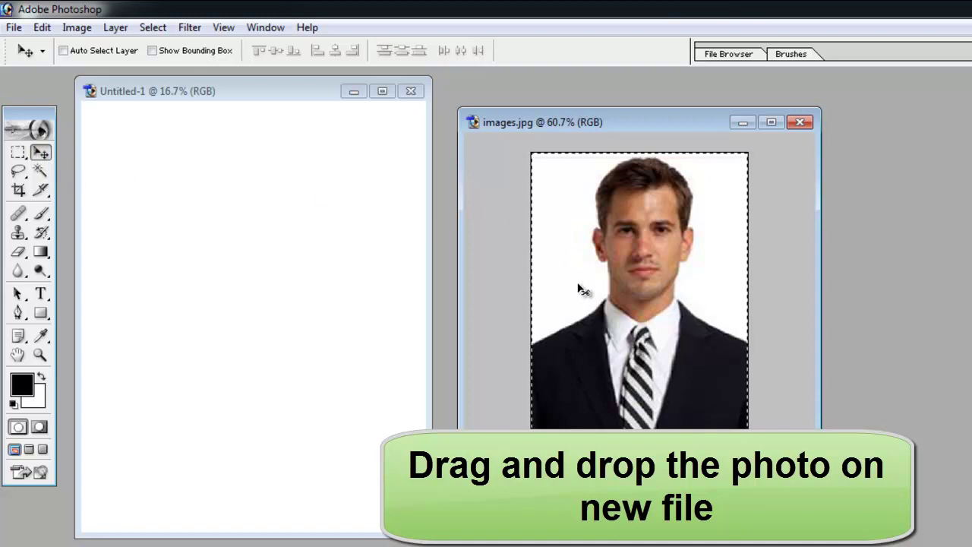
{"action": "left_click_drag", "start_coordinate": [577, 288], "coordinate": [578, 284]}
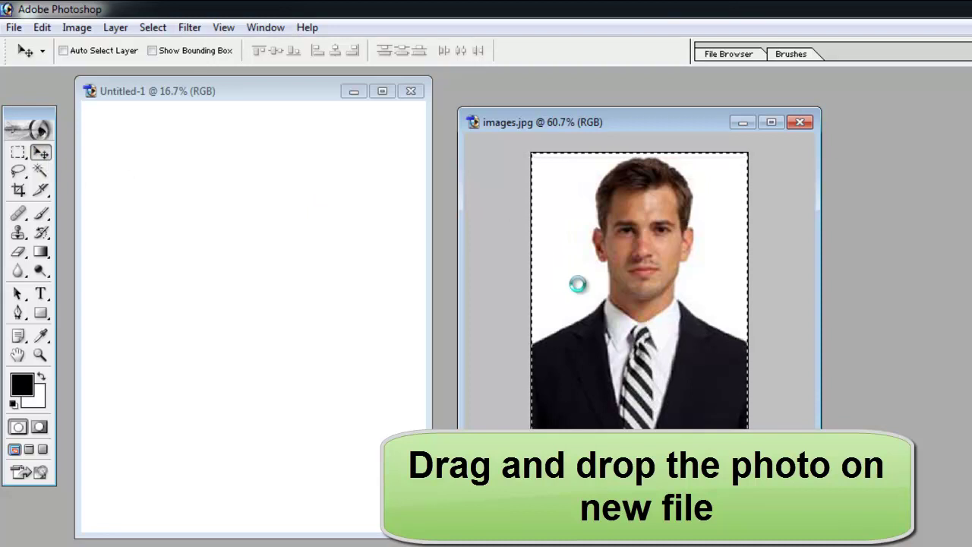
{"action": "mouse_move", "coordinate": [578, 284]}
{"action": "left_mouse_down"}
{"action": "mouse_move", "coordinate": [397, 293]}
{"action": "mouse_move", "coordinate": [189, 216]}
{"action": "mouse_move", "coordinate": [97, 142]}
{"action": "left_mouse_up"}
{"action": "mouse_move", "coordinate": [141, 92]}
{"action": "left_mouse_down"}
{"action": "mouse_move", "coordinate": [319, 94]}
{"action": "mouse_move", "coordinate": [331, 109]}
{"action": "left_mouse_up"}
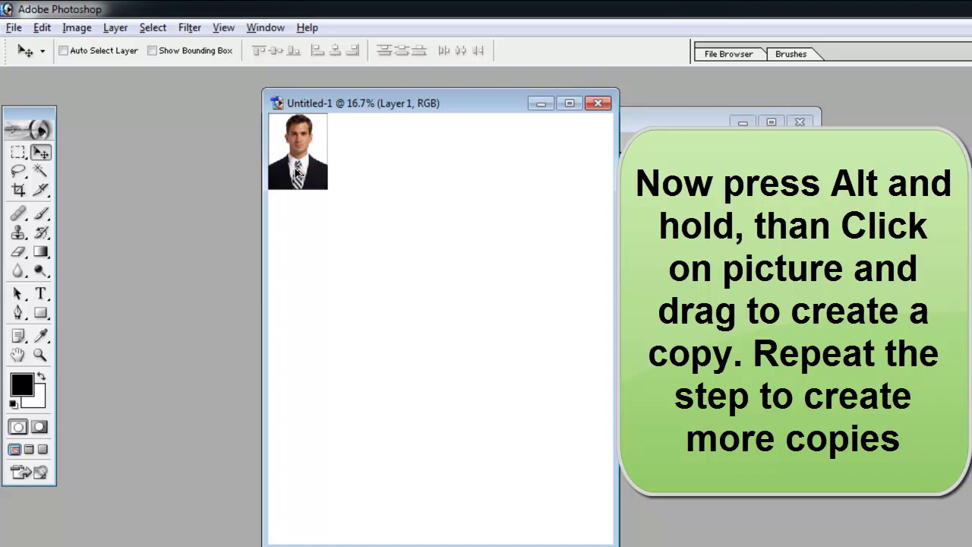
Alt-drag four copies rightward to form a row of five portraits
{"action": "left_click_drag", "start_coordinate": [297, 173], "coordinate": [361, 174]}
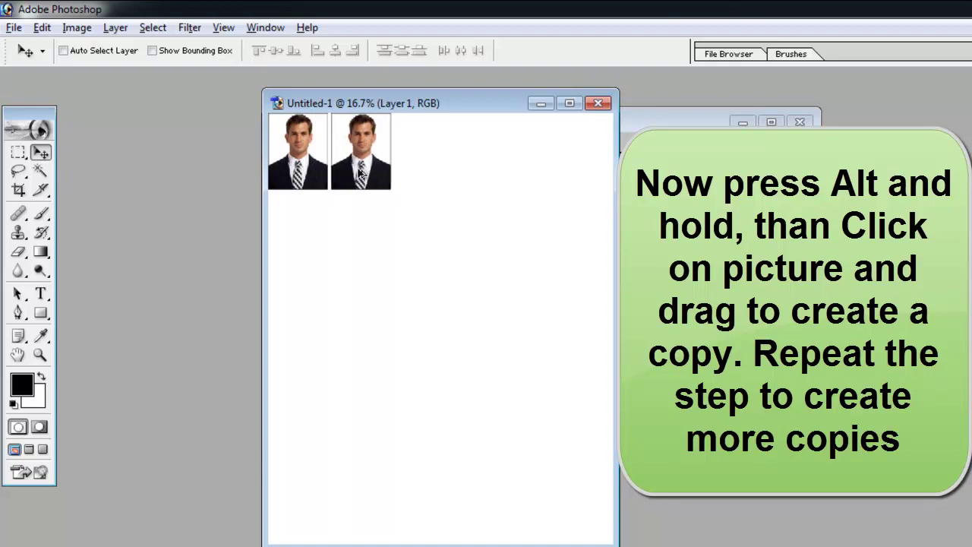
{"action": "left_click_drag", "start_coordinate": [361, 173], "coordinate": [425, 174]}
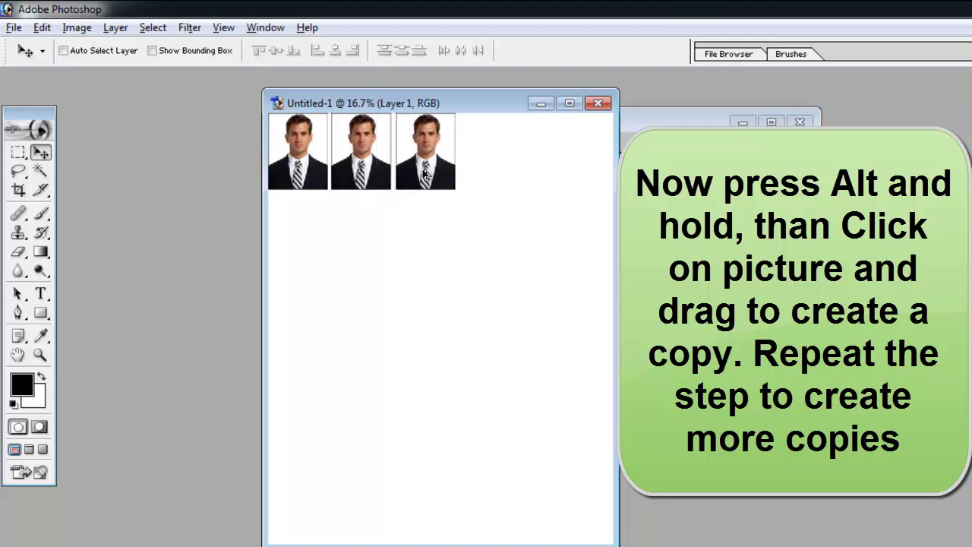
{"action": "left_click_drag", "start_coordinate": [426, 174], "coordinate": [490, 172]}
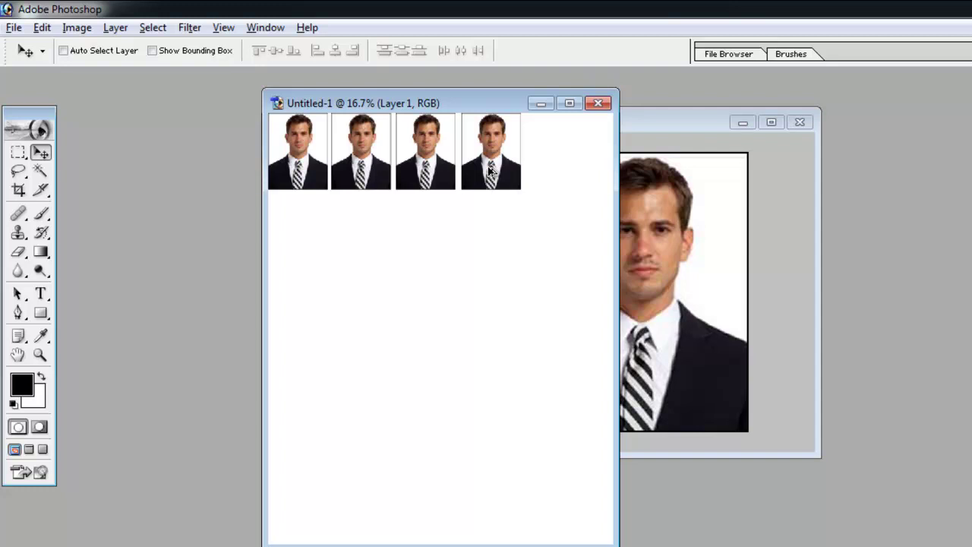
{"action": "left_click_drag", "start_coordinate": [490, 172], "coordinate": [558, 173]}
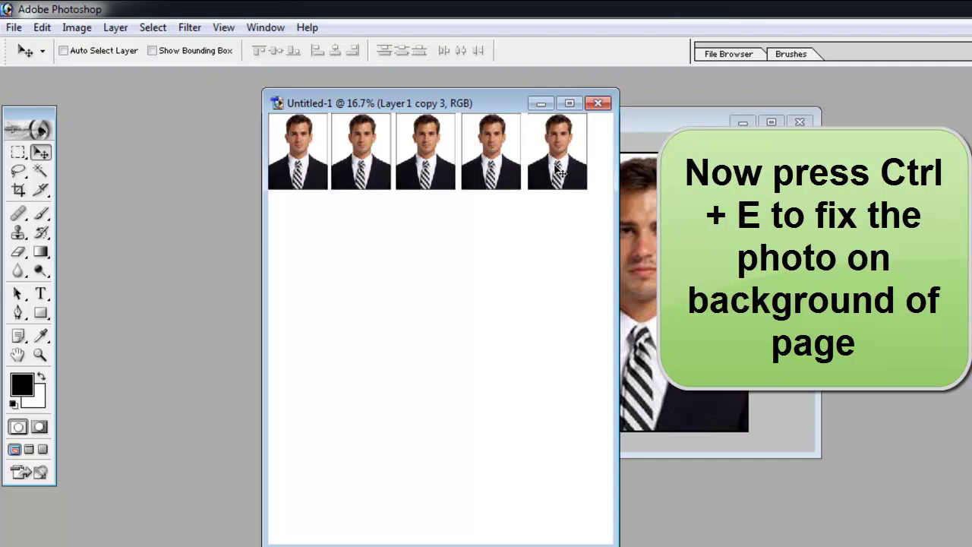
Merge the row into one layer and Alt-drag it down four times for five rows
{"action": "key", "text": "ctrl+e"}
{"action": "key", "text": "ctrl+e"}
{"action": "key", "text": "ctrl+e"}
{"action": "key", "text": "ctrl+e"}
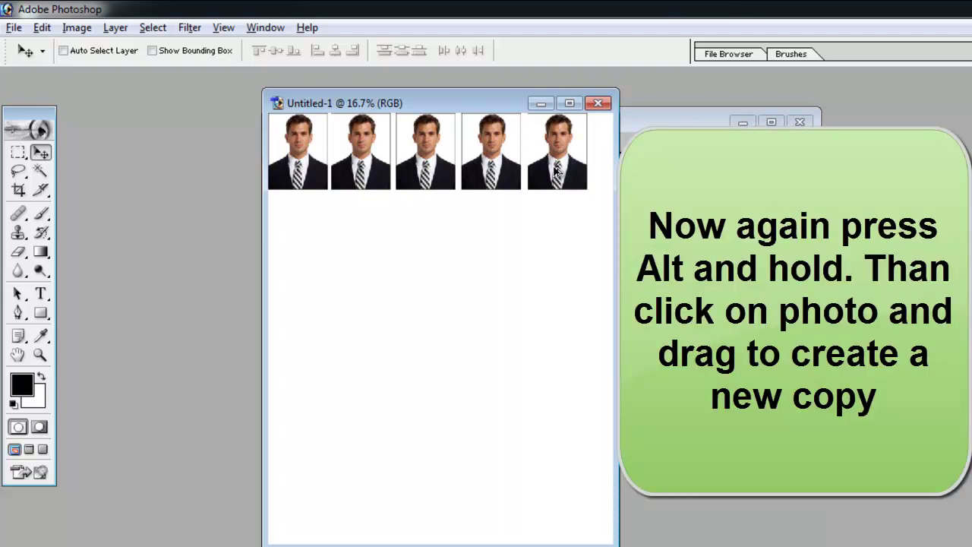
{"action": "left_click_drag", "start_coordinate": [556, 172], "coordinate": [551, 255]}
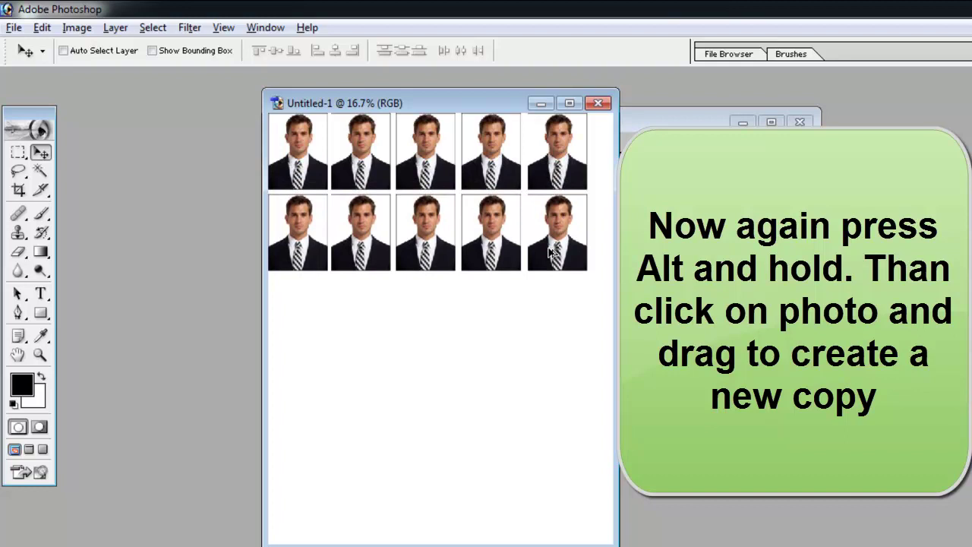
{"action": "left_click_drag", "start_coordinate": [551, 254], "coordinate": [543, 337]}
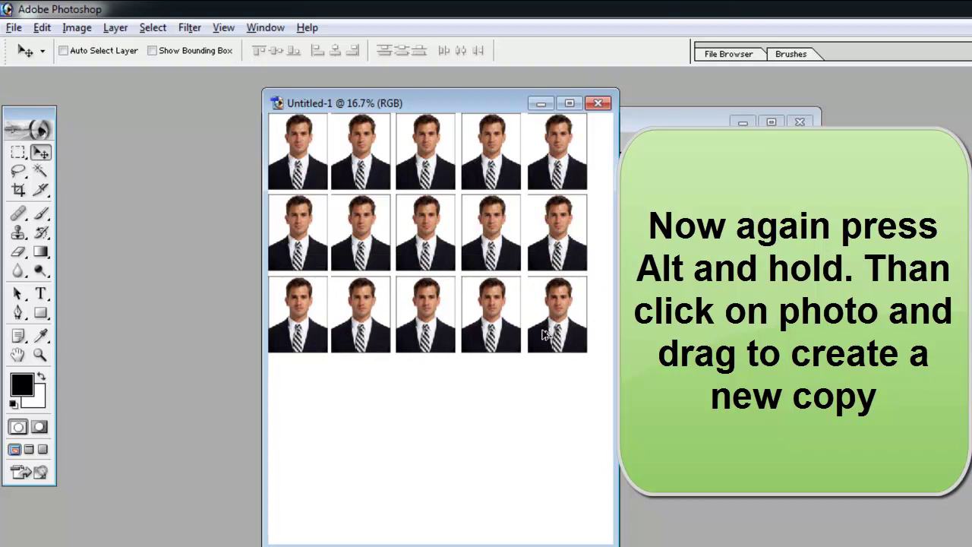
{"action": "left_click_drag", "start_coordinate": [543, 337], "coordinate": [548, 419]}
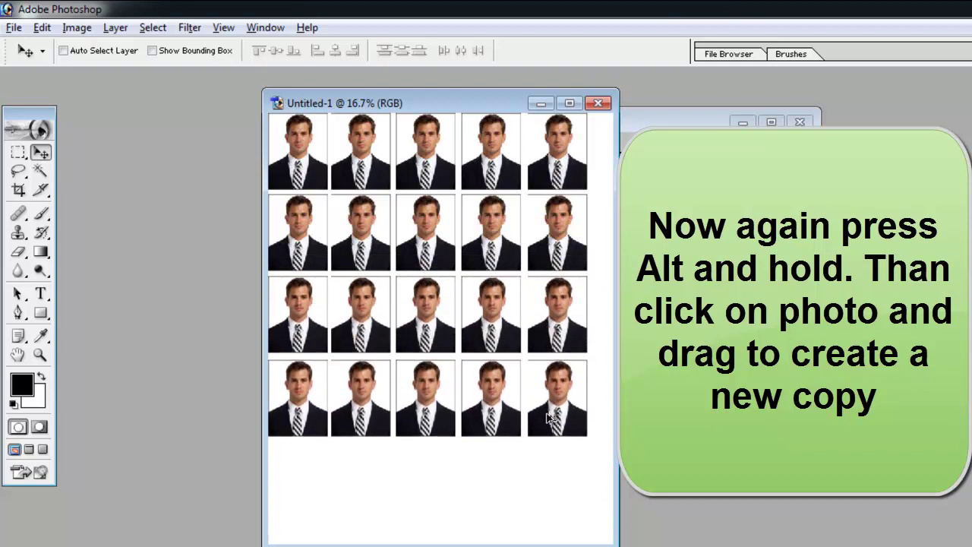
{"action": "left_click_drag", "start_coordinate": [549, 419], "coordinate": [545, 499]}
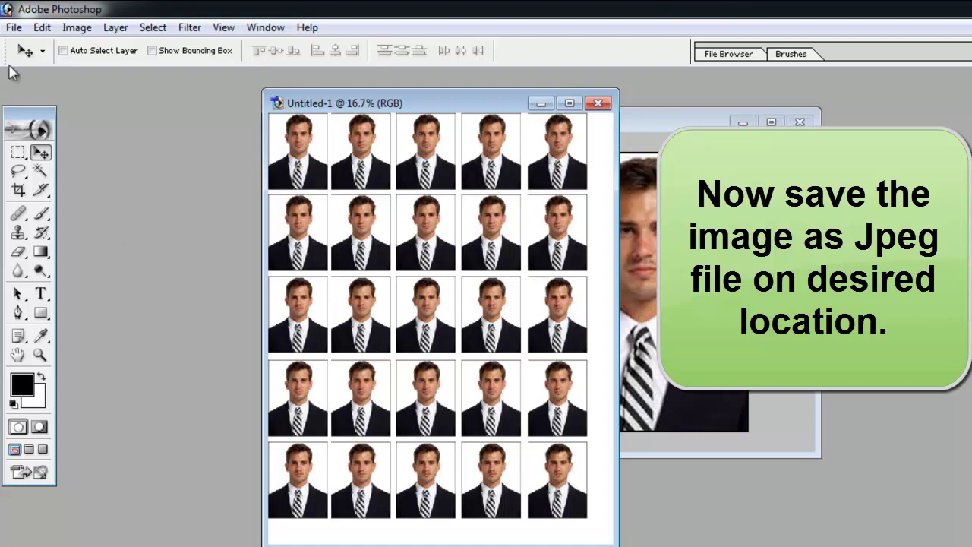
In Save As, replace the default file name with 'PassPort Size Photo'
{"action": "left_click", "coordinate": [14, 30]}
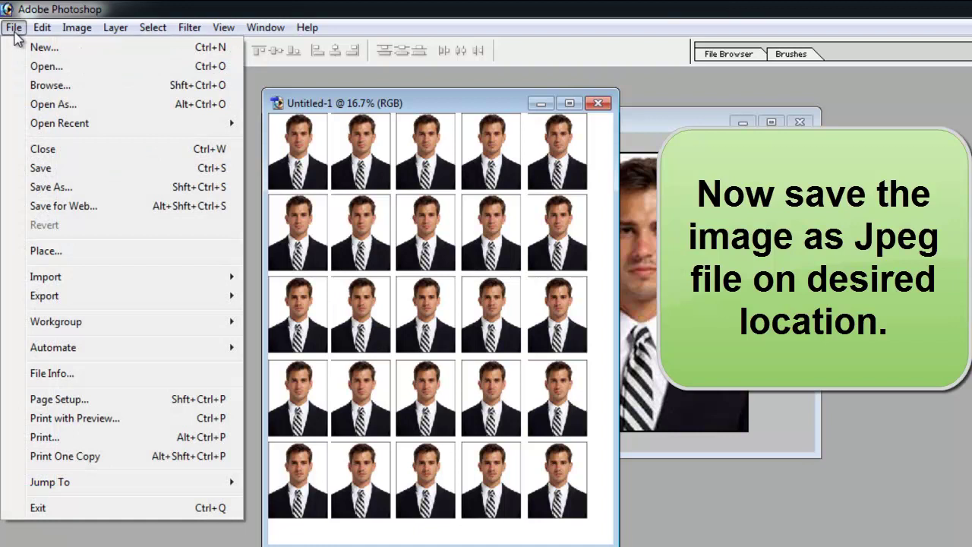
{"action": "left_click", "coordinate": [51, 186]}
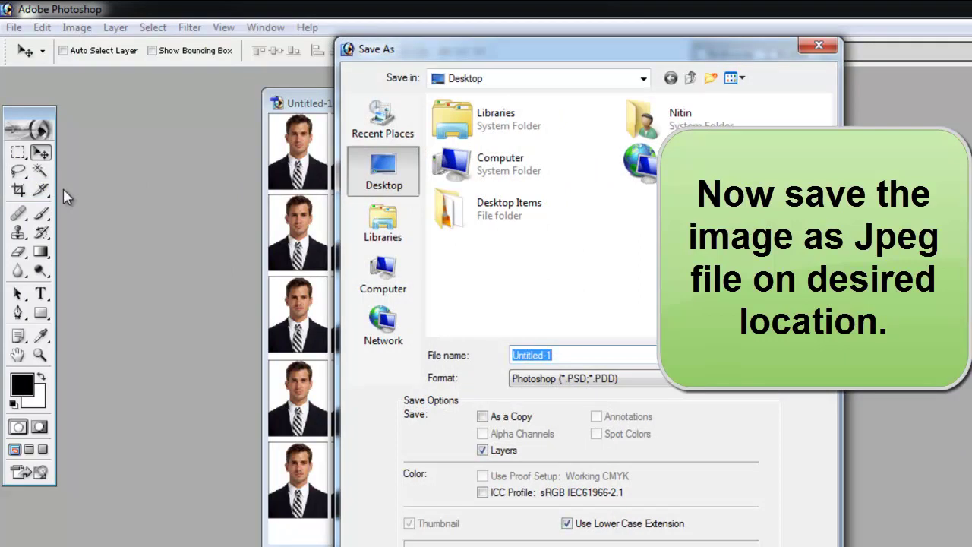
{"action": "left_click", "coordinate": [594, 355]}
{"action": "key", "text": "BackSpace"}
{"action": "key", "text": "BackSpace"}
{"action": "key", "text": "BackSpace"}
{"action": "type", "text": "PassPort Size "}
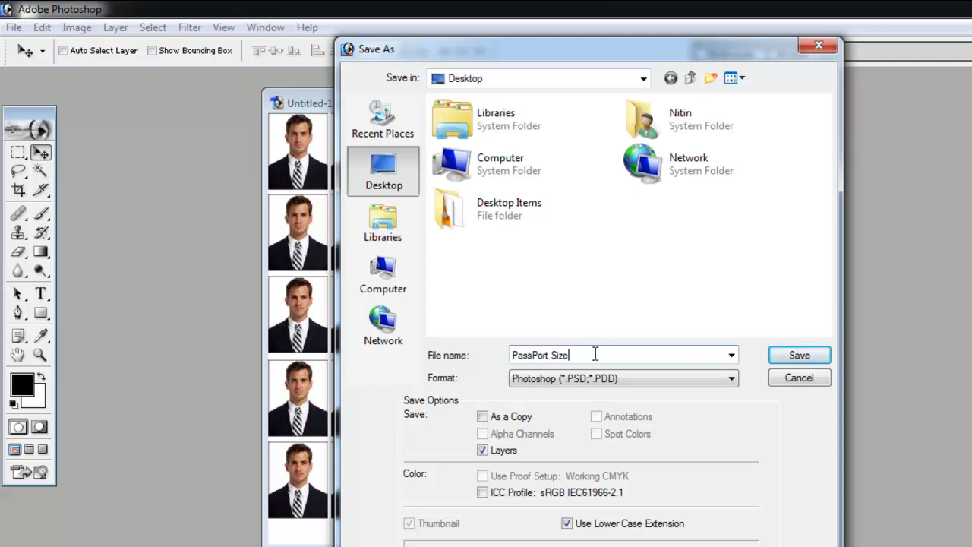
{"action": "type", "text": "Photo"}
{"action": "key", "text": "Tab"}
Save it in JPEG format and accept the Medium quality JPEG options
{"action": "left_click", "coordinate": [627, 388]}
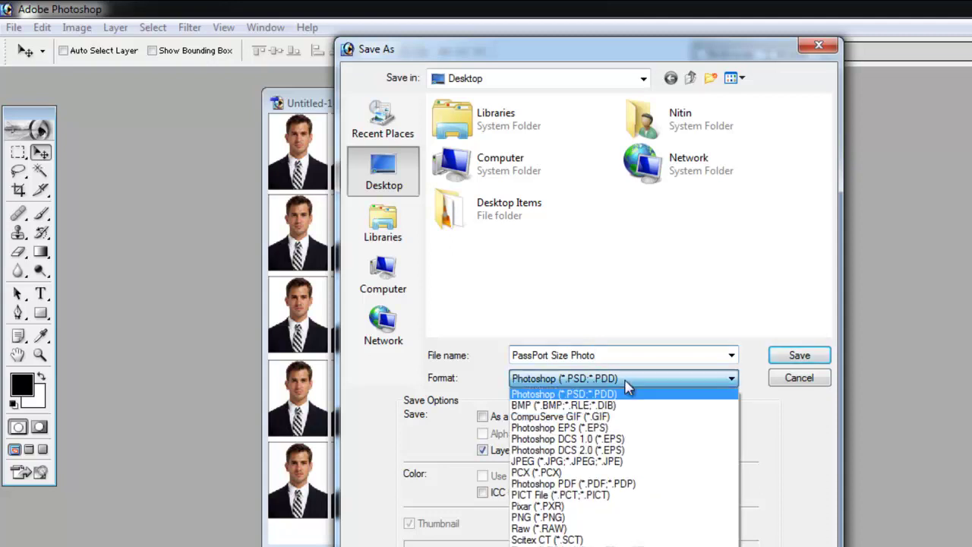
{"action": "left_click", "coordinate": [599, 462]}
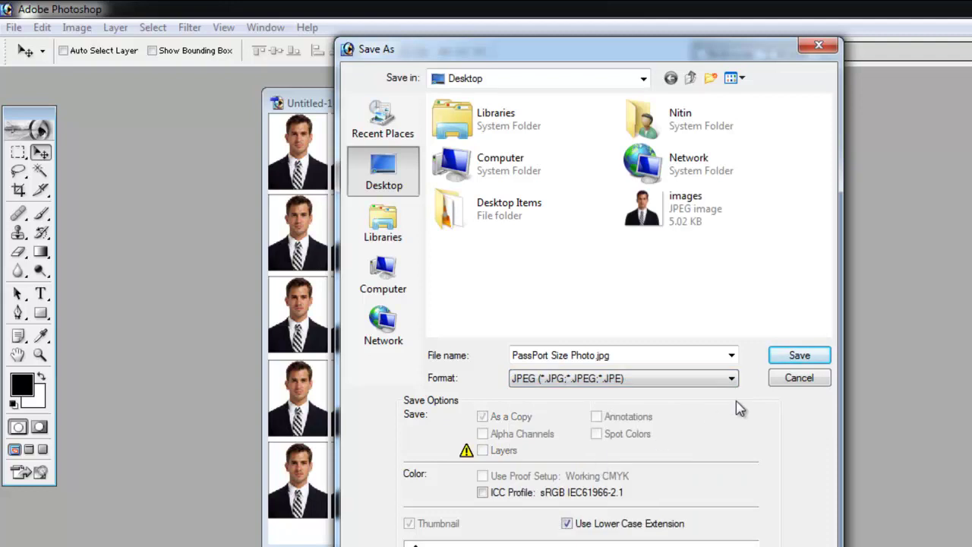
{"action": "left_click", "coordinate": [800, 357]}
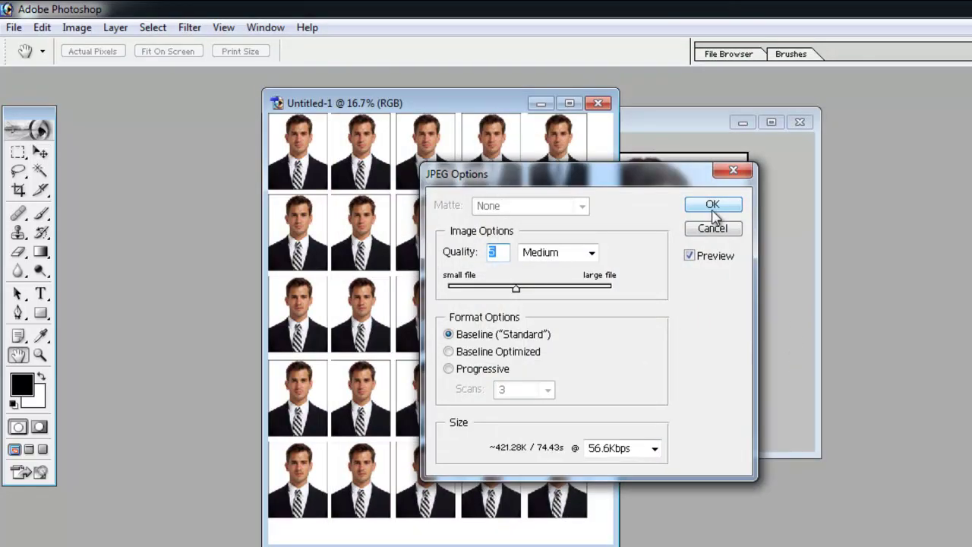
{"action": "left_click", "coordinate": [713, 211]}
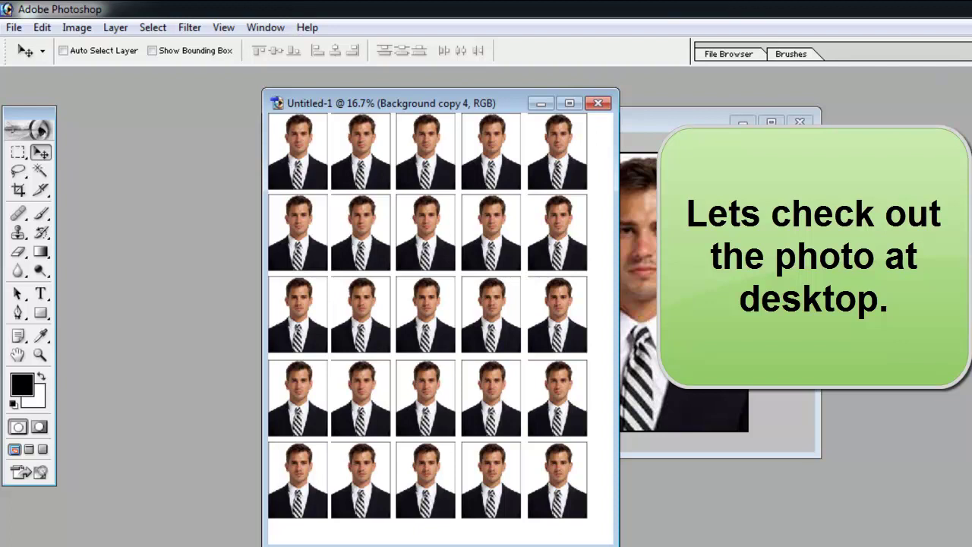
Show the desktop and open PassPort Size Photo in Windows Photo Viewer
{"action": "key", "text": "super+d"}
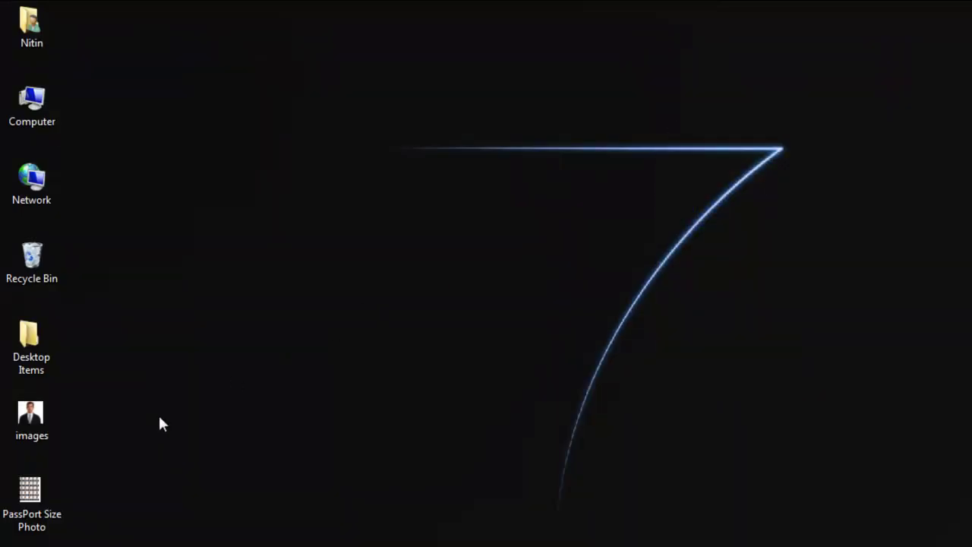
{"action": "double_click", "coordinate": [43, 497]}
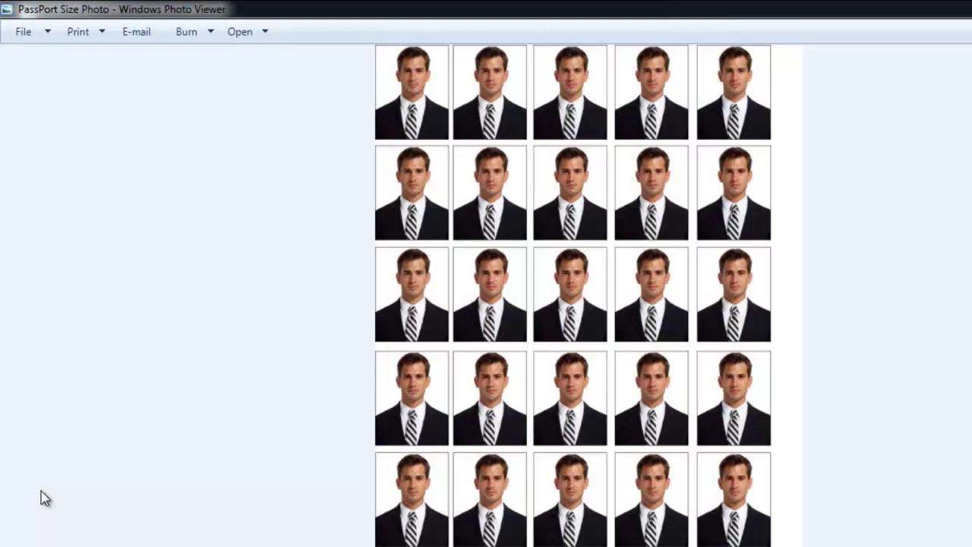